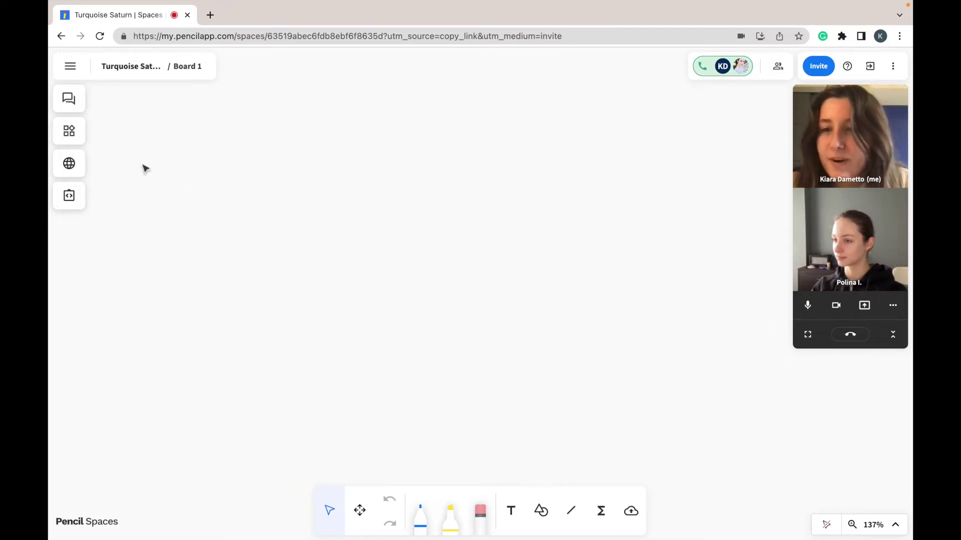
# Insert a collaborative browser on the board and load the Desmos graphing calculator in it
pyautogui.click(76, 166)
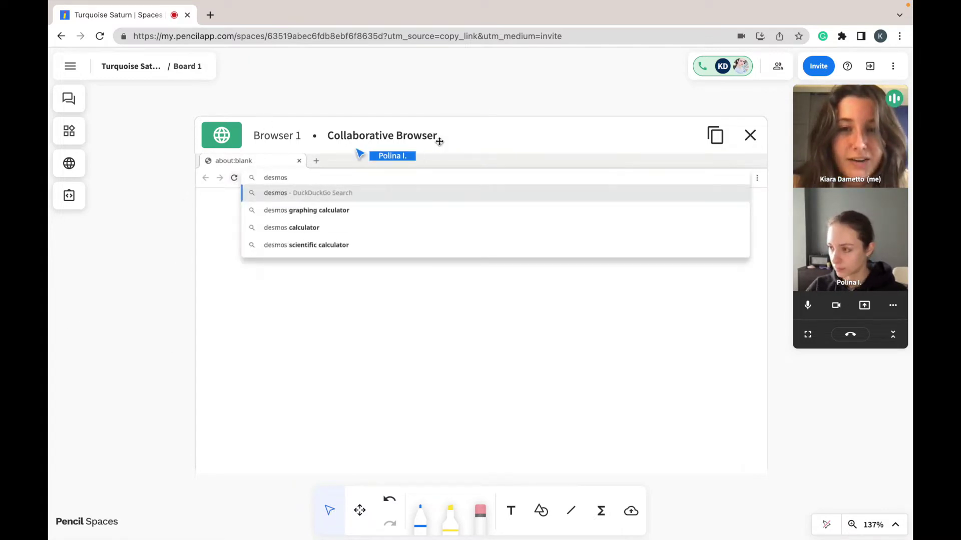
pyautogui.click(454, 210)
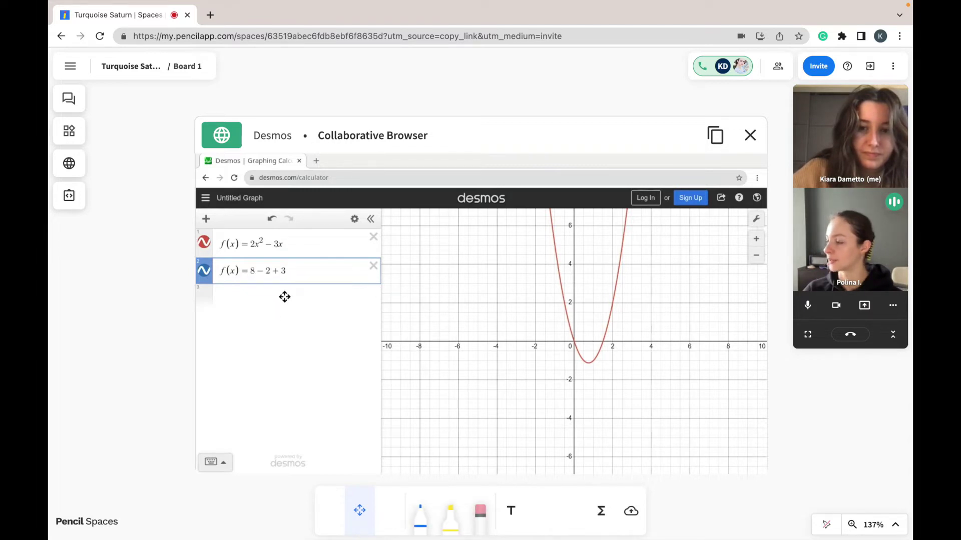
# Add a third Desmos expression, f(x)=8-4, below the parabola and constant entries
pyautogui.click(284, 297)
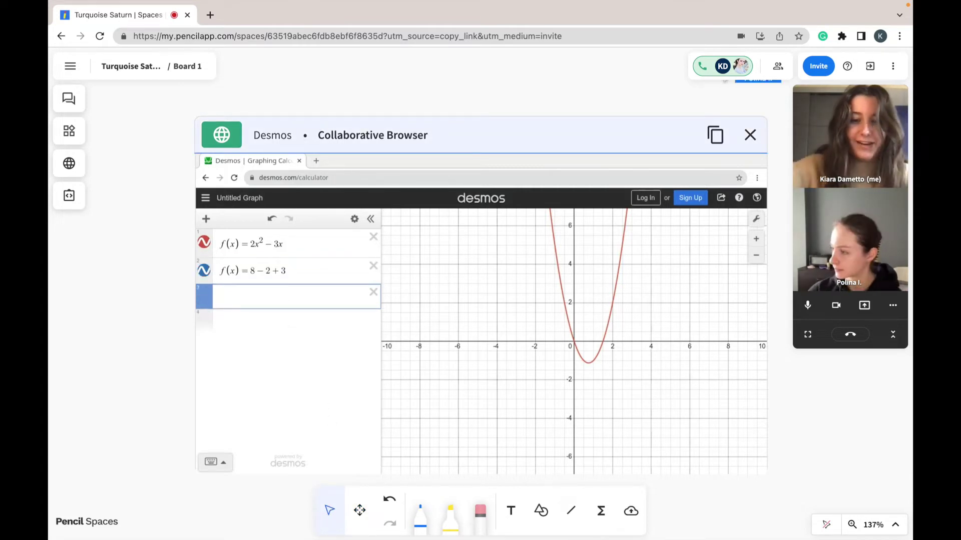
pyautogui.write('f(x)=')
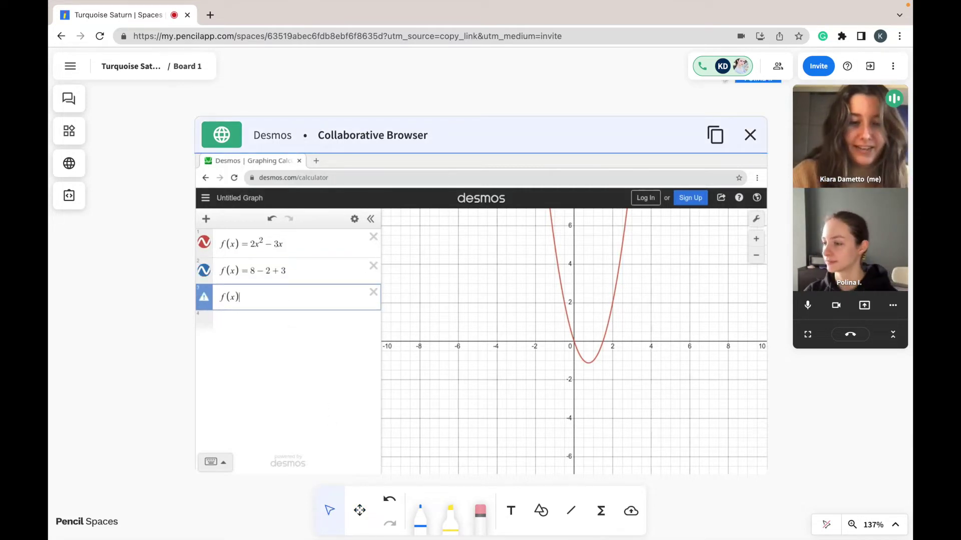
pyautogui.write('8-4')
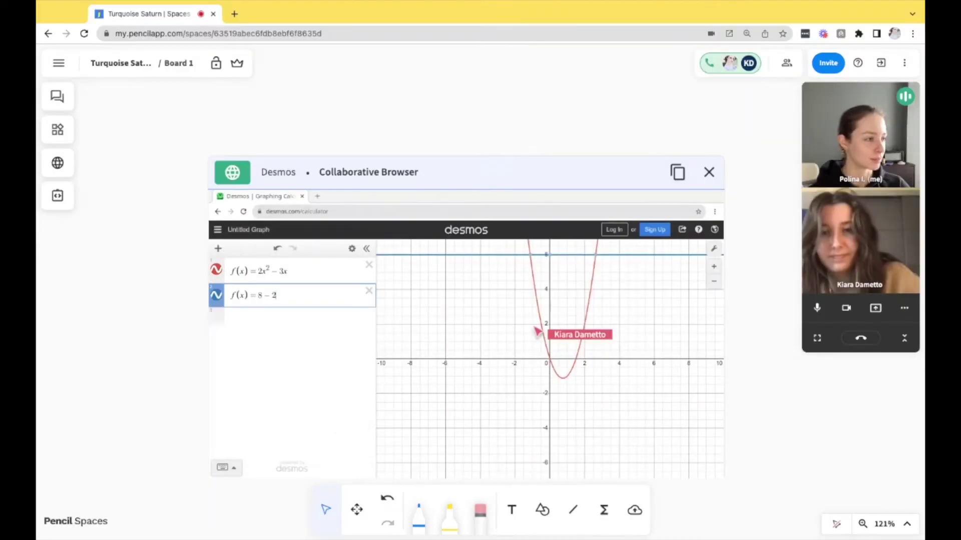
# Revoke participants' Edit boards permission, keeping their other permissions, and save the change
pyautogui.click(216, 64)
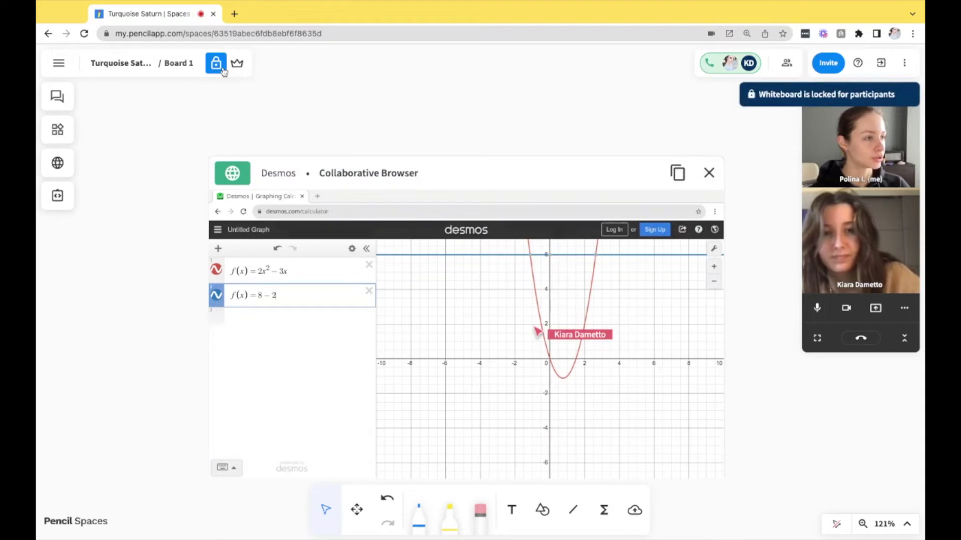
pyautogui.click(223, 69)
pyautogui.click(786, 63)
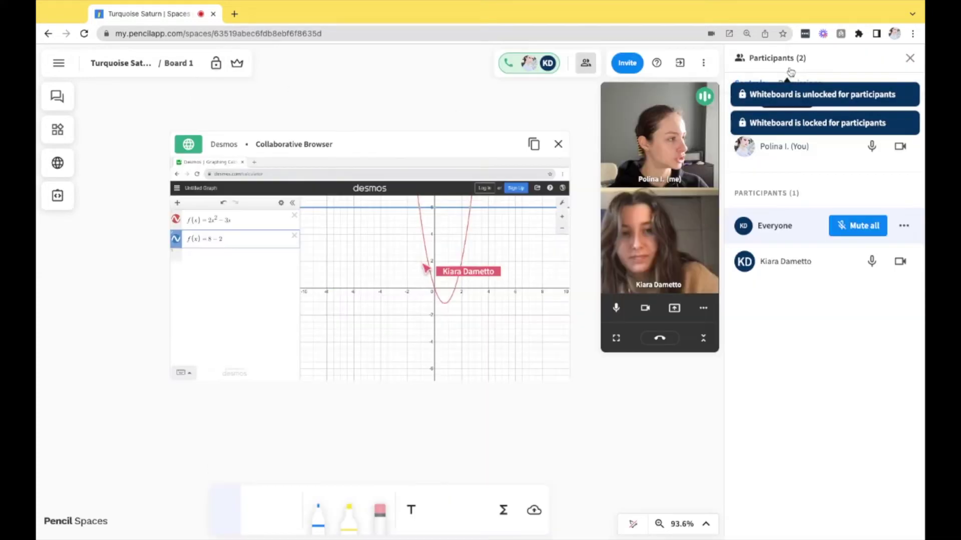
pyautogui.click(817, 84)
pyautogui.click(903, 257)
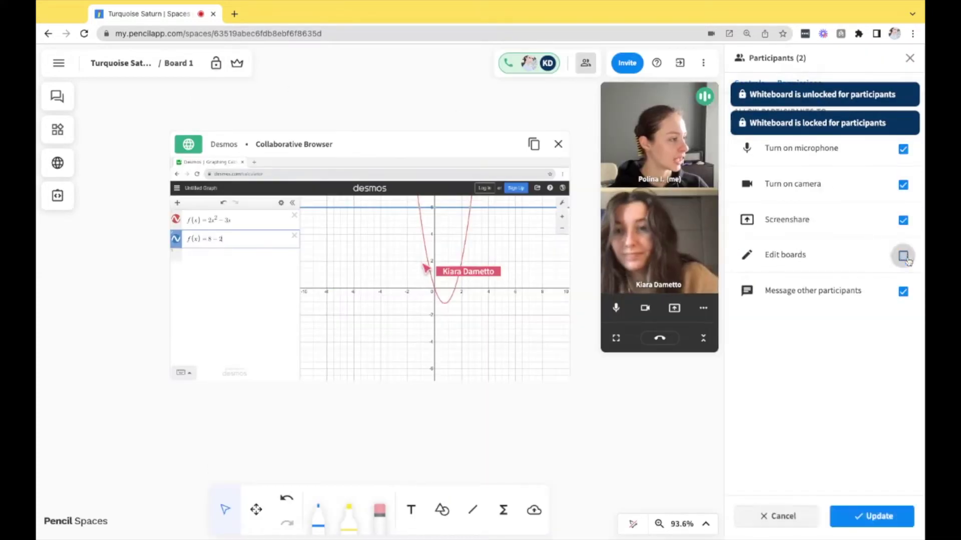
pyautogui.click(883, 517)
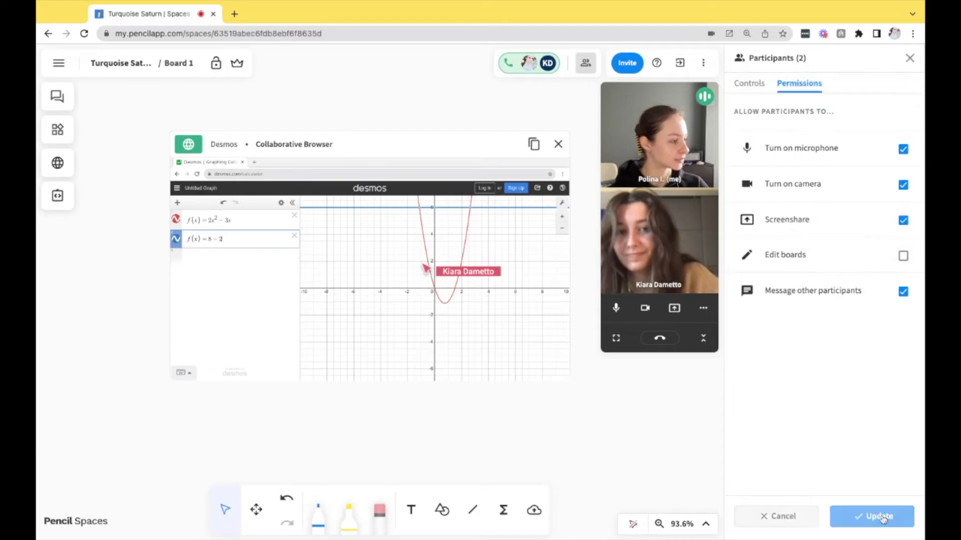
pyautogui.click(910, 60)
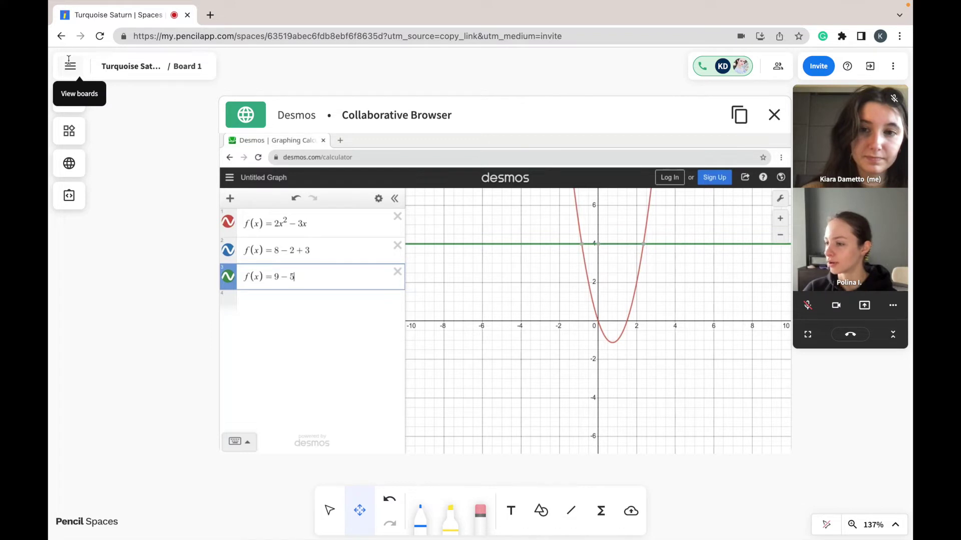
# Switch to the Google Docs board from the boards list
pyautogui.click(70, 66)
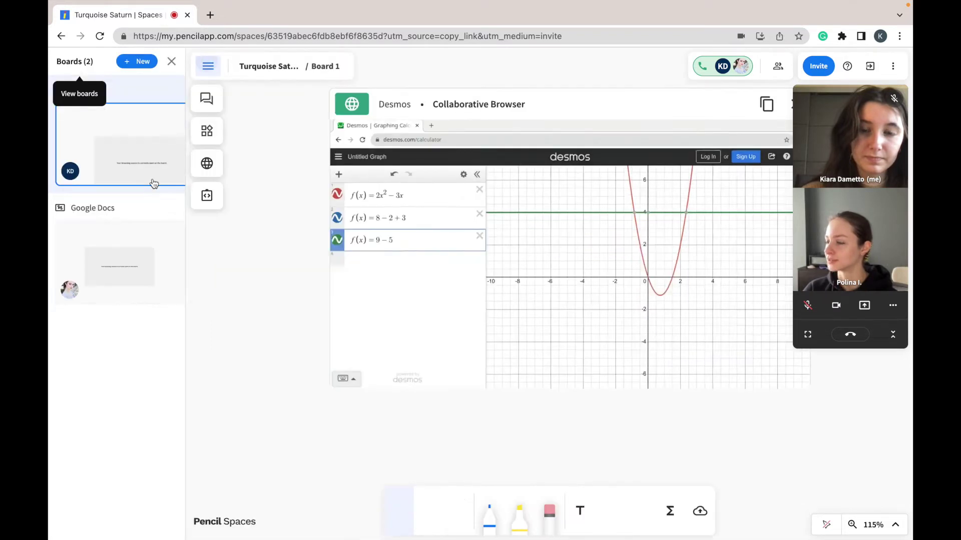
pyautogui.click(93, 208)
pyautogui.click(198, 62)
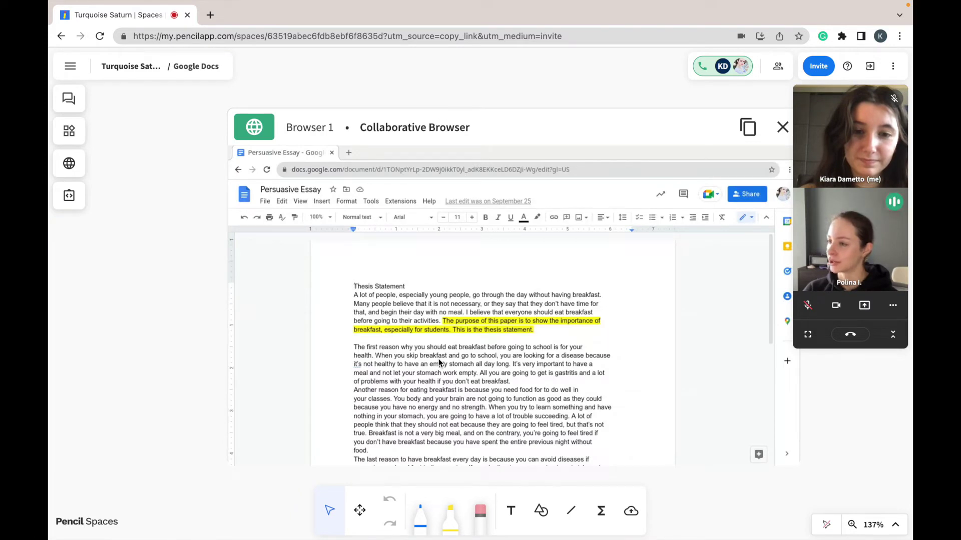
# Highlight the first-reason paragraph's opening through "it's not" in light blue
pyautogui.doubleClick(353, 347)
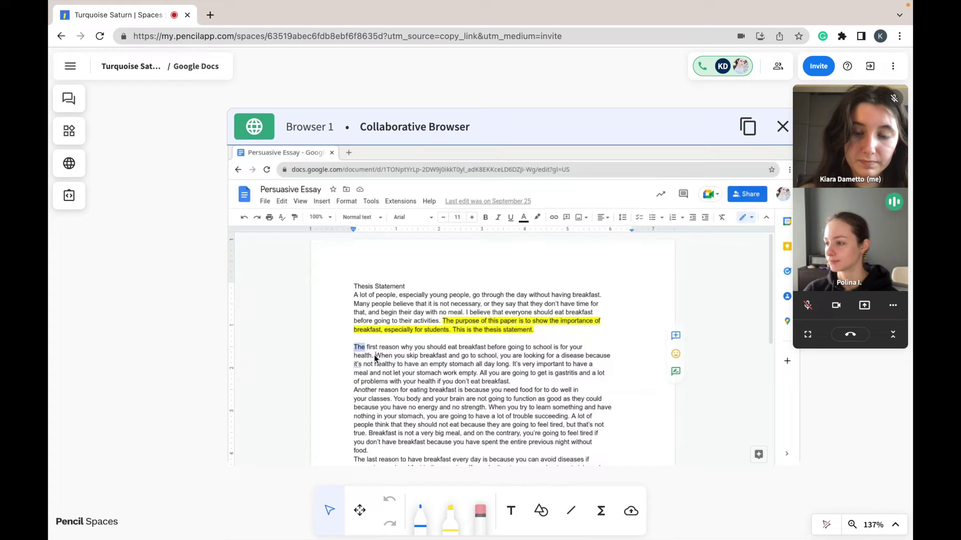
pyautogui.click(364, 364)
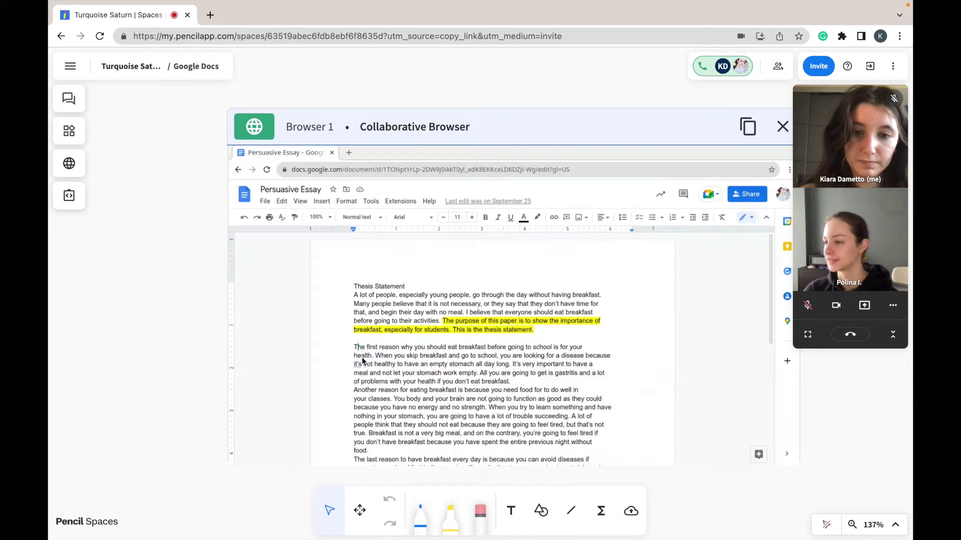
pyautogui.hotkey('ctrl', 'shift', 'Up')
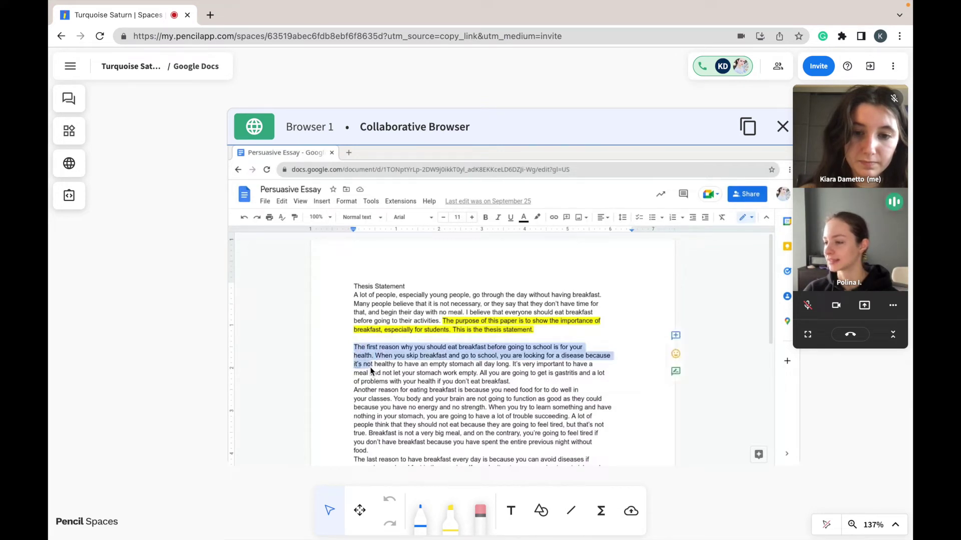
pyautogui.click(537, 218)
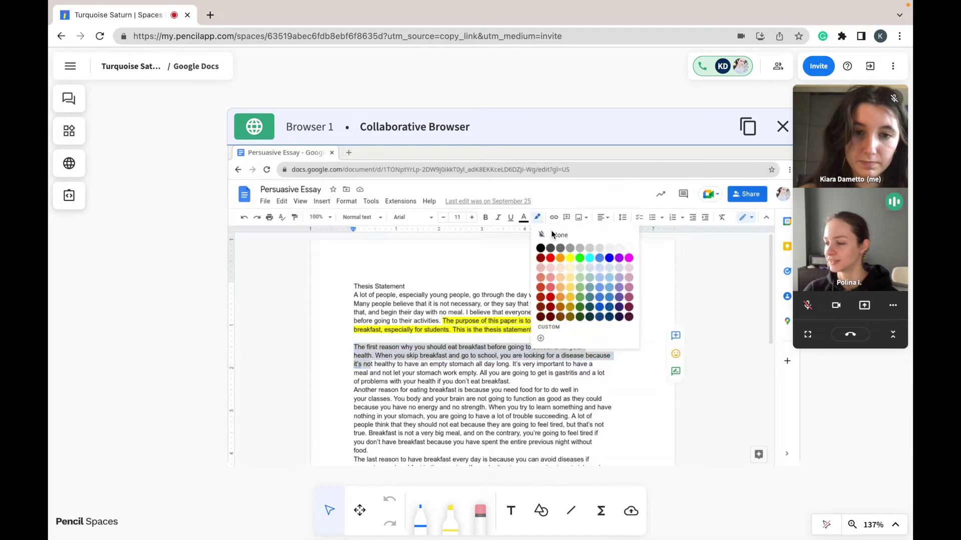
pyautogui.click(615, 284)
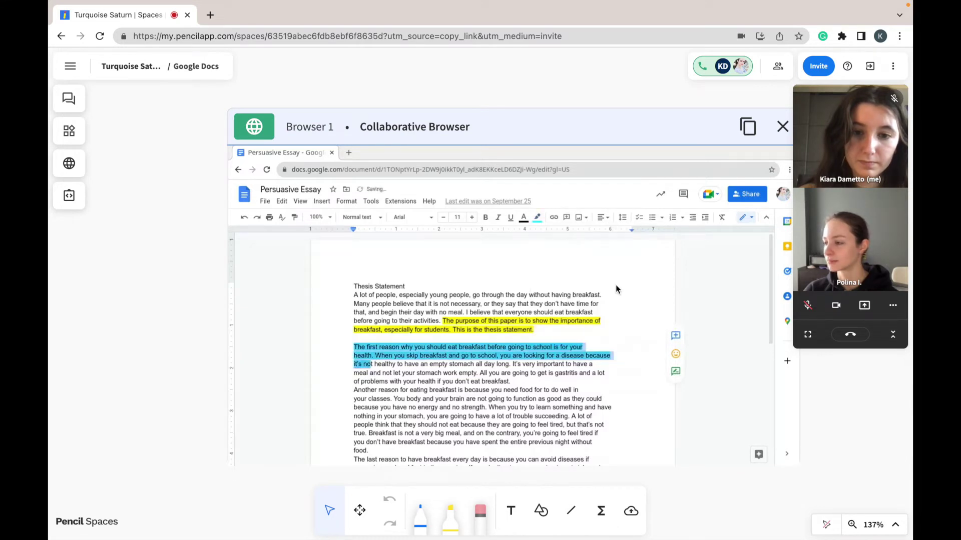
pyautogui.click(569, 410)
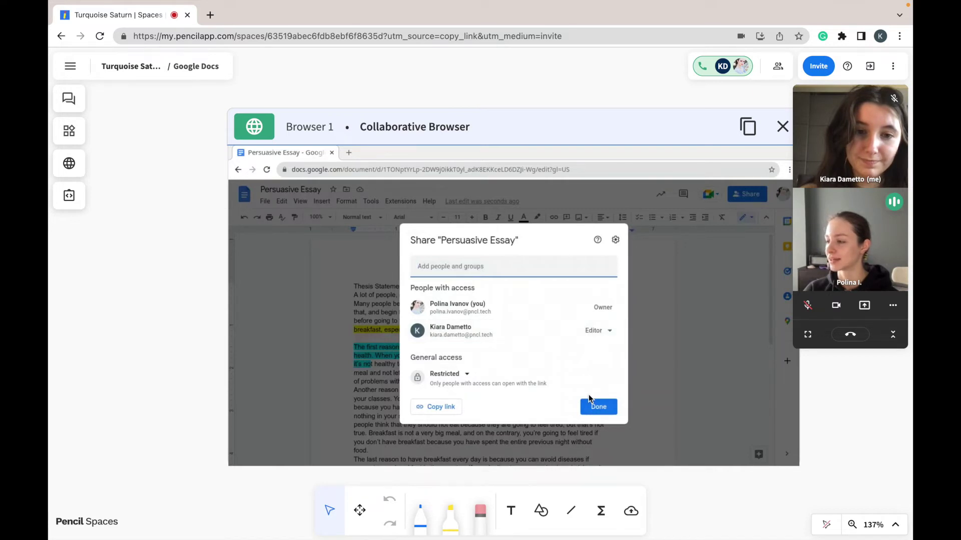
# Close the essay's Share dialog and select the phrase "thesis statement."
pyautogui.click(589, 396)
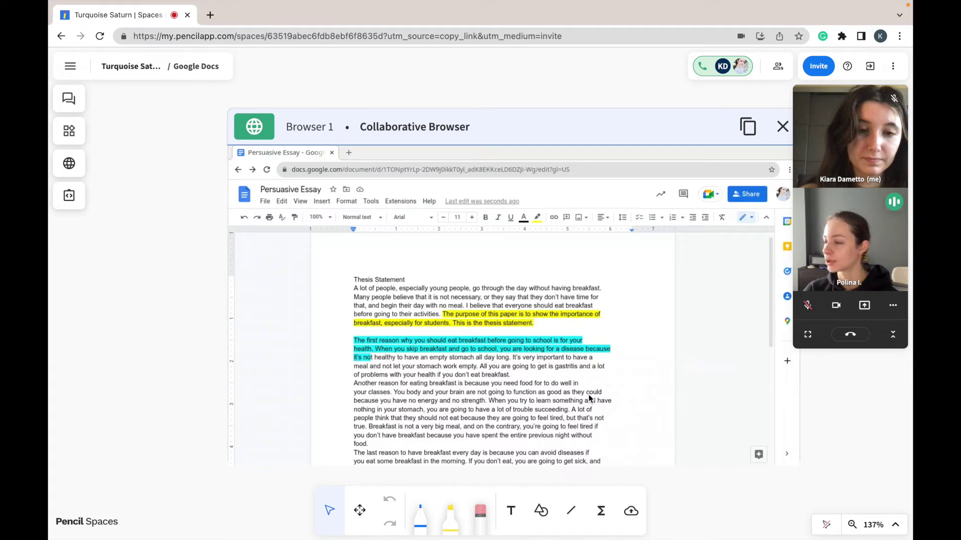
pyautogui.hotkey('shift', 'Left')
pyautogui.hotkey('shift', 'Left')
pyautogui.hotkey('shift', 'Left')
pyautogui.hotkey('shift', 'Left')
pyautogui.hotkey('shift', 'Left')
pyautogui.hotkey('shift', 'Left')
pyautogui.hotkey('shift', 'Left')
pyautogui.hotkey('shift', 'Left')
pyautogui.hotkey('shift', 'Left')
pyautogui.hotkey('shift', 'Left')
pyautogui.hotkey('shift', 'Left')
pyautogui.hotkey('shift', 'Left')
pyautogui.hotkey('shift', 'Left')
pyautogui.hotkey('shift', 'Left')
pyautogui.hotkey('shift', 'Left')
pyautogui.hotkey('shift', 'Left')
pyautogui.hotkey('shift', 'Left')
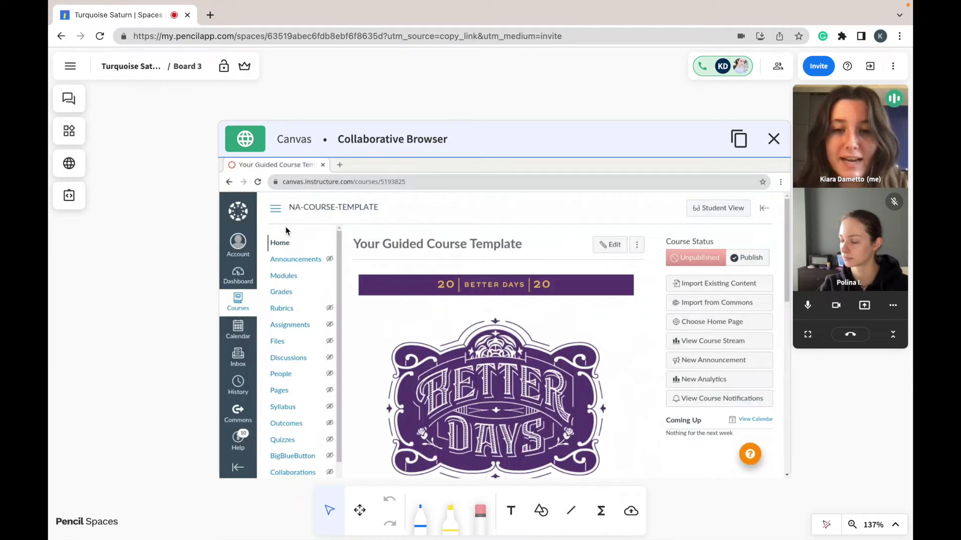
# Preview the 3.-Easy-Reader-Version vote PDF from the Canvas course Files page
pyautogui.click(281, 343)
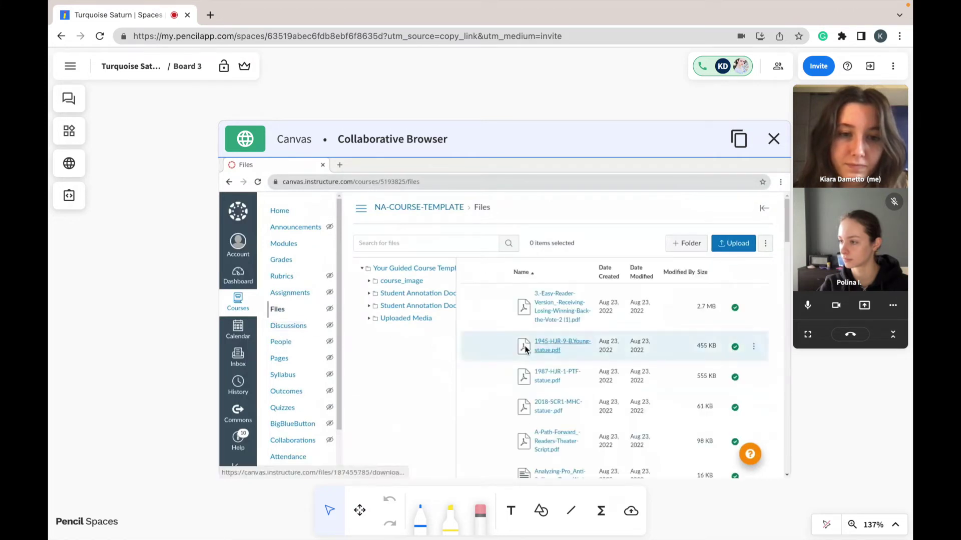
pyautogui.click(545, 310)
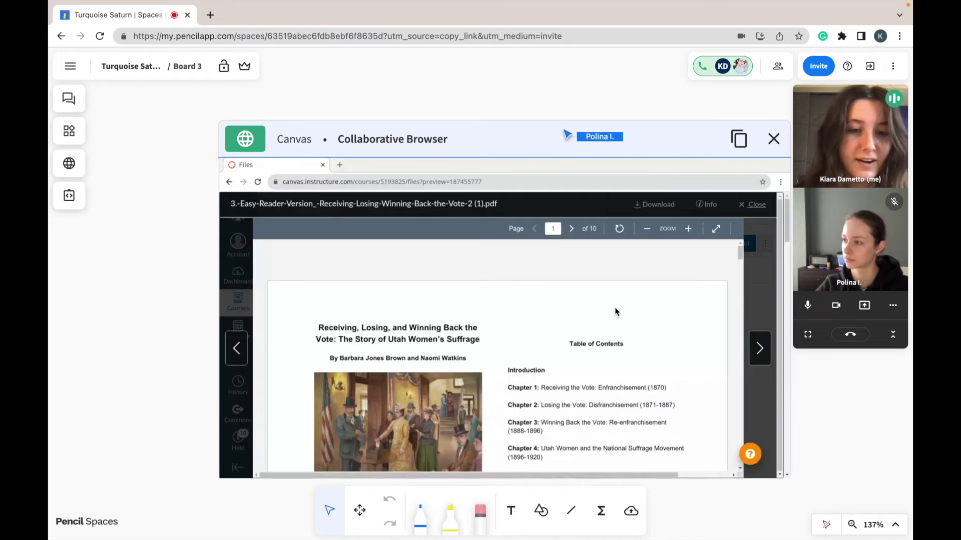
# Scroll through the suffrage PDF preview to page 3
pyautogui.scroll(-10, 615, 311)
pyautogui.scroll(-5, 616, 311)
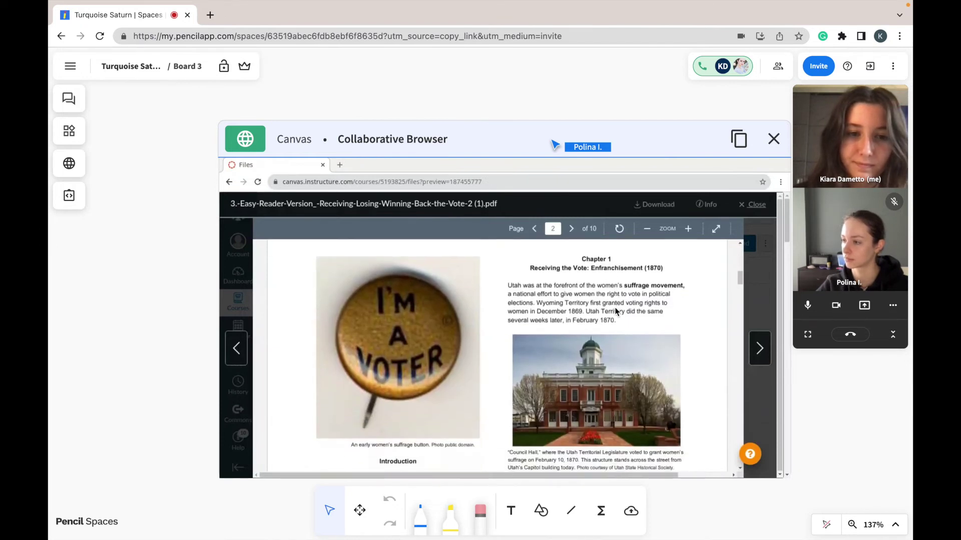
pyautogui.scroll(-10, 615, 312)
pyautogui.scroll(-1, 615, 312)
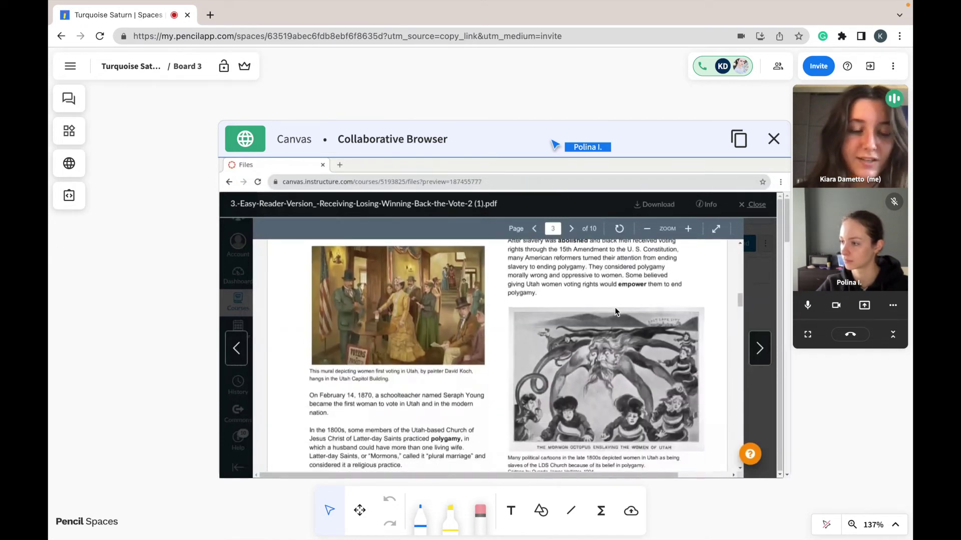
pyautogui.scroll(1, 614, 307)
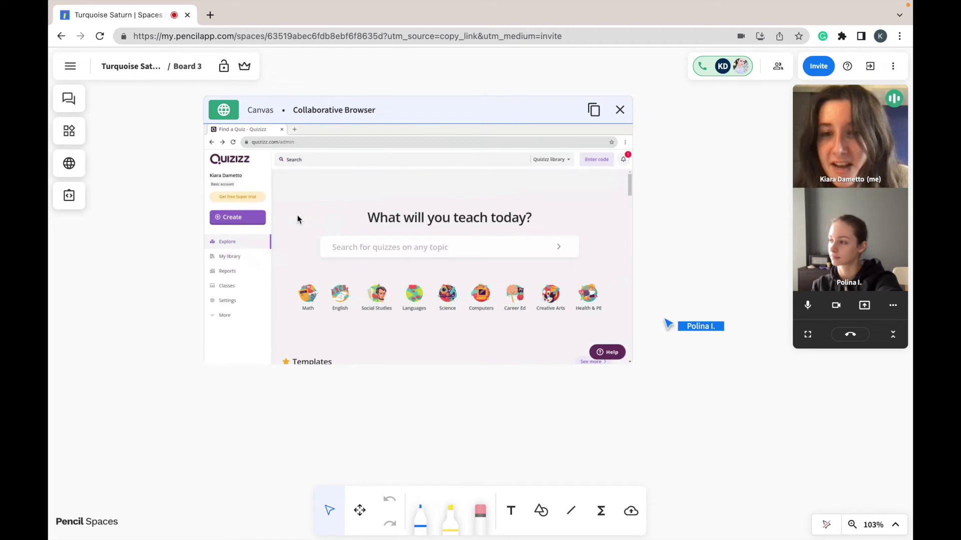
# Launch a Classic live game of the Multiplication quiz from My library
pyautogui.click(242, 257)
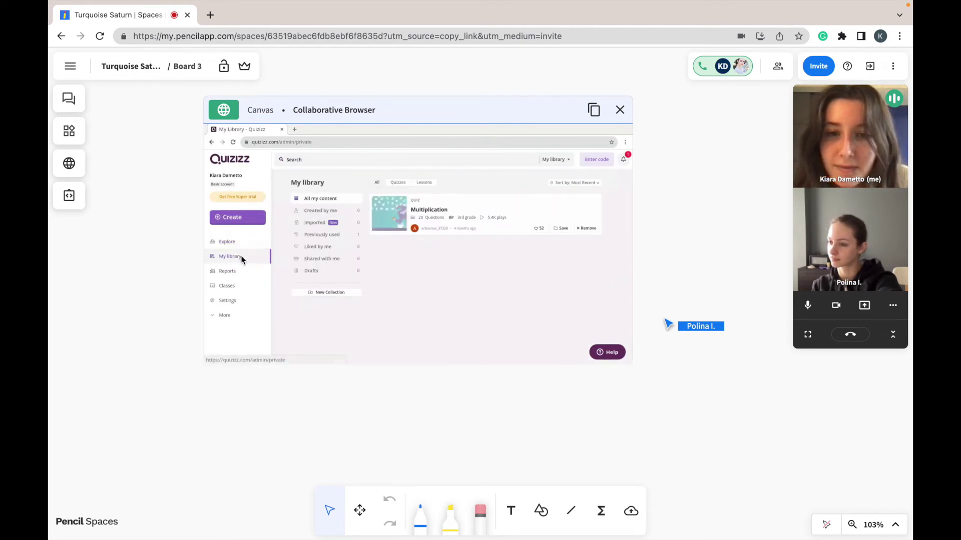
pyautogui.click(463, 206)
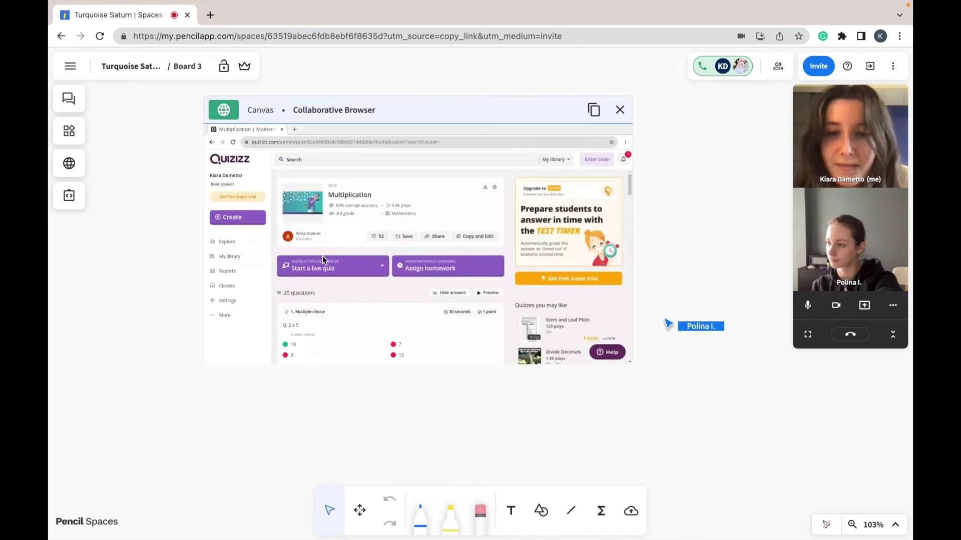
pyautogui.click(315, 269)
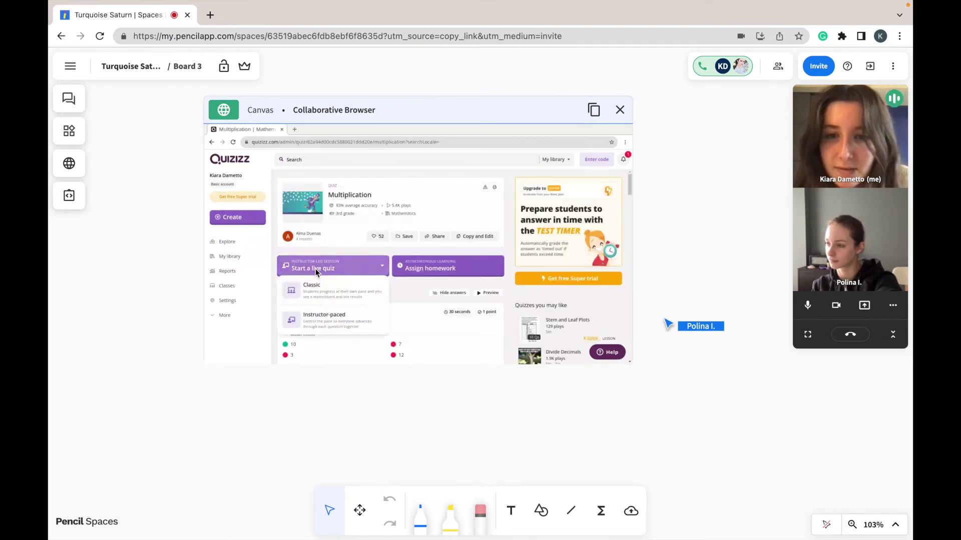
pyautogui.click(319, 288)
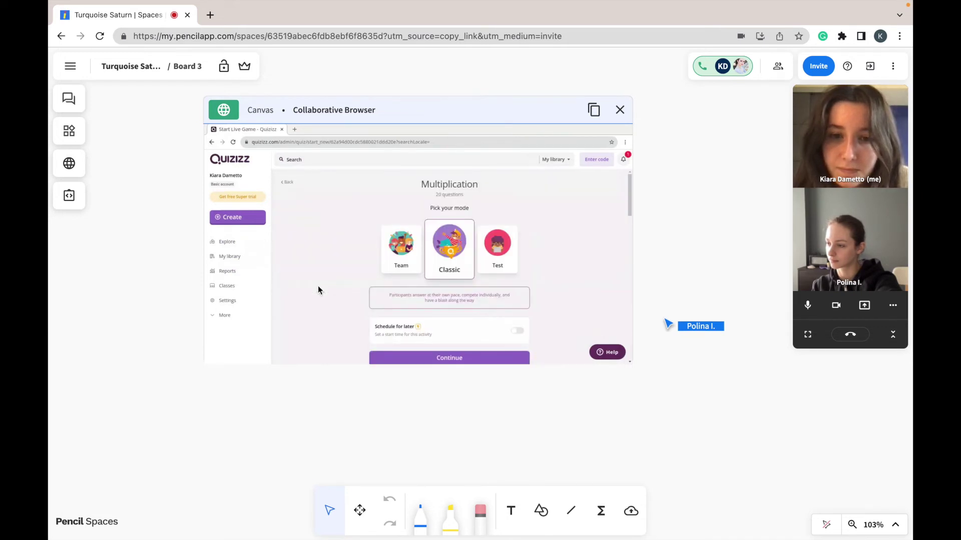
pyautogui.scroll(-1, 403, 351)
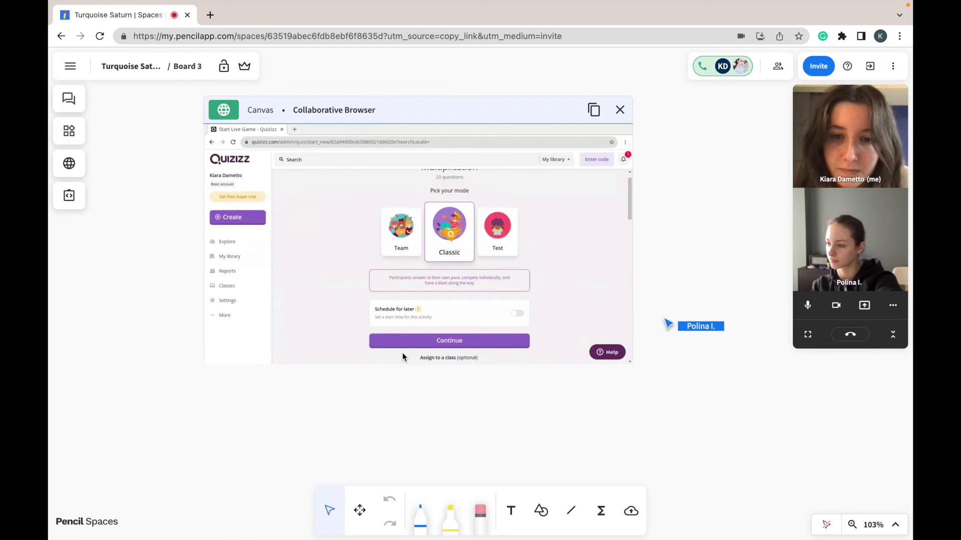
pyautogui.click(405, 342)
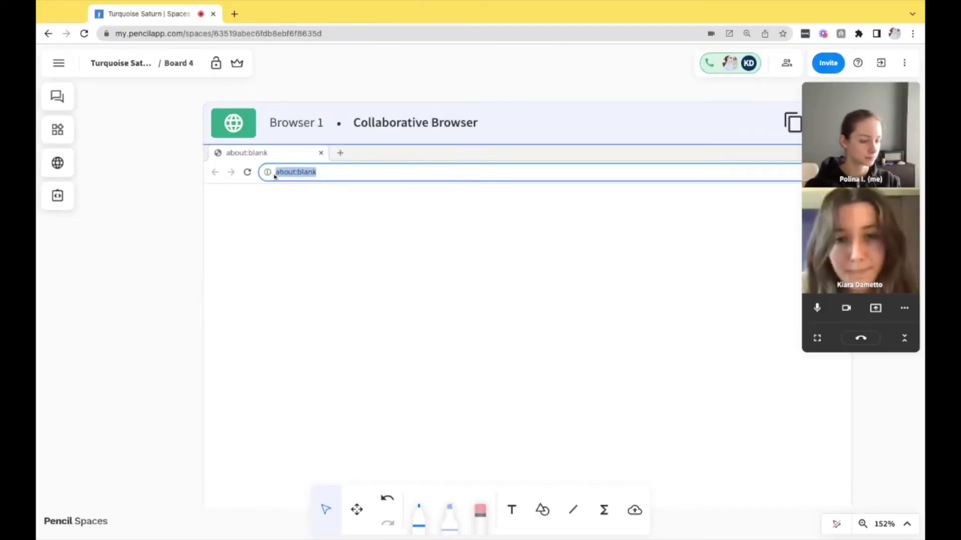
# Join the live quiz at joinmyquiz.com with the game code and a player name
pyautogui.write('jo')
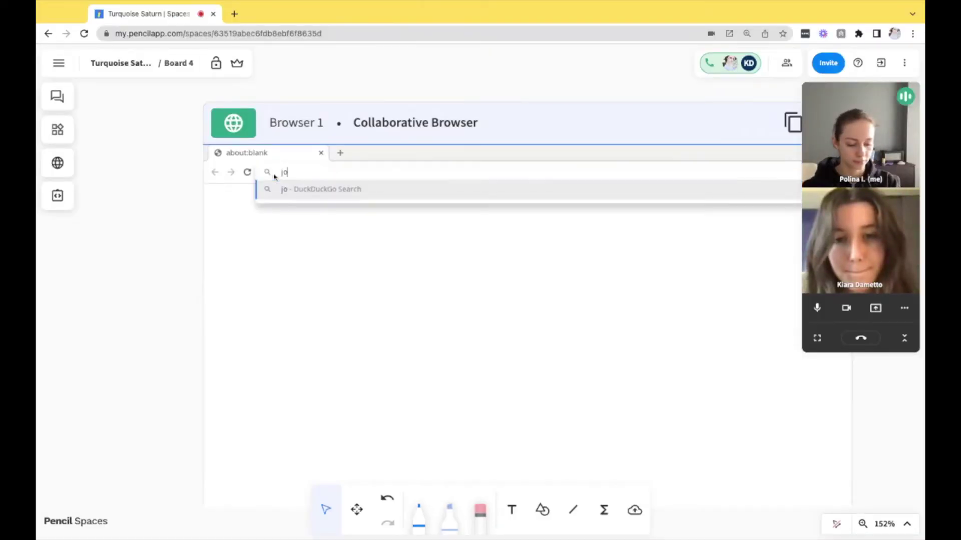
pyautogui.write('inmyq')
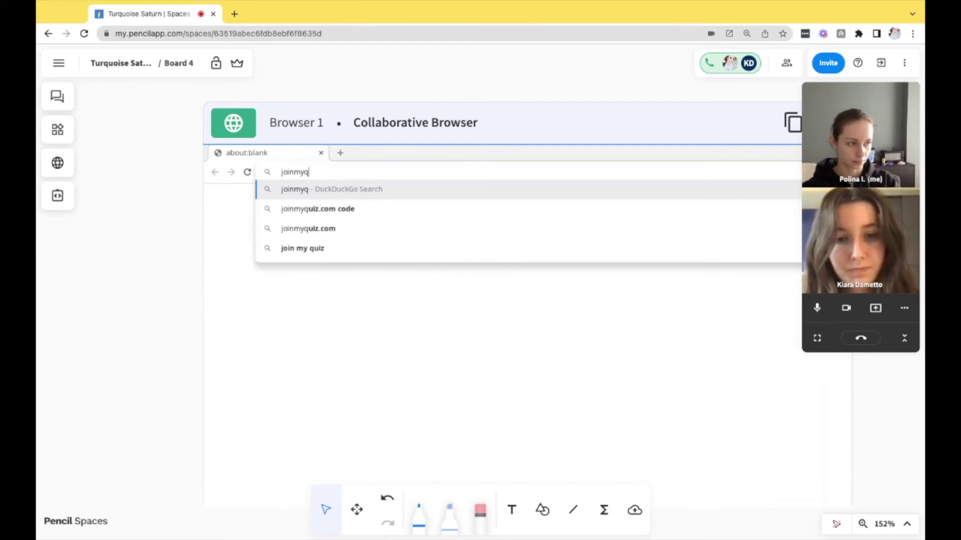
pyautogui.click(300, 228)
pyautogui.click(330, 288)
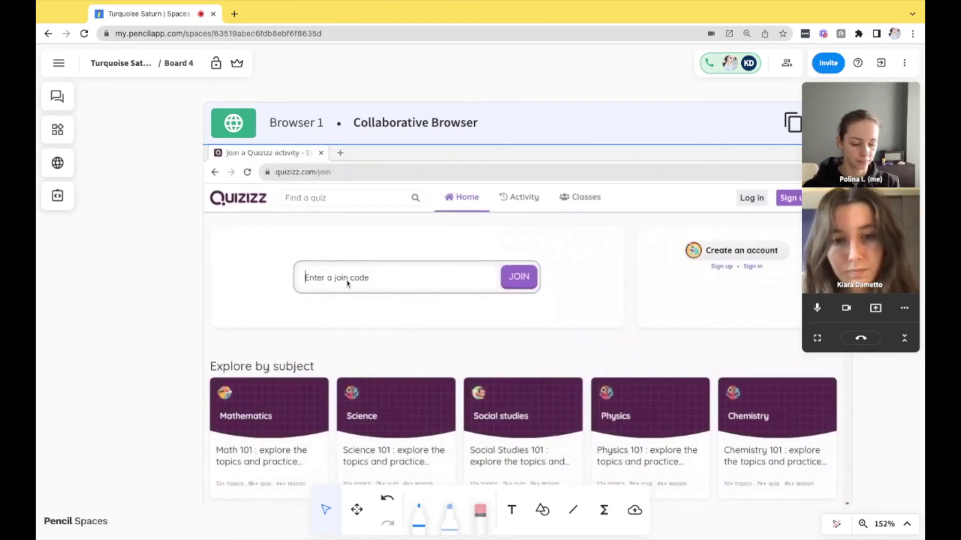
pyautogui.write('847046')
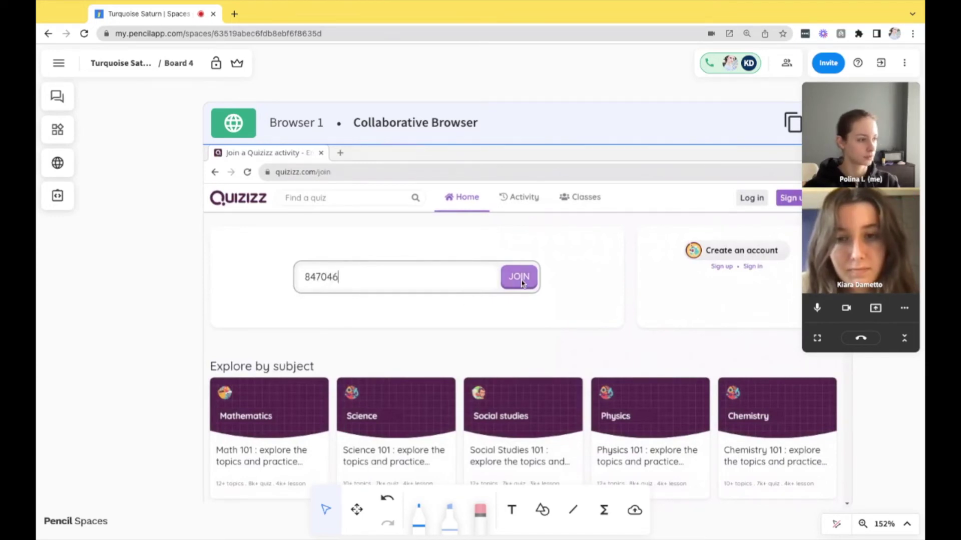
pyautogui.press('Return')
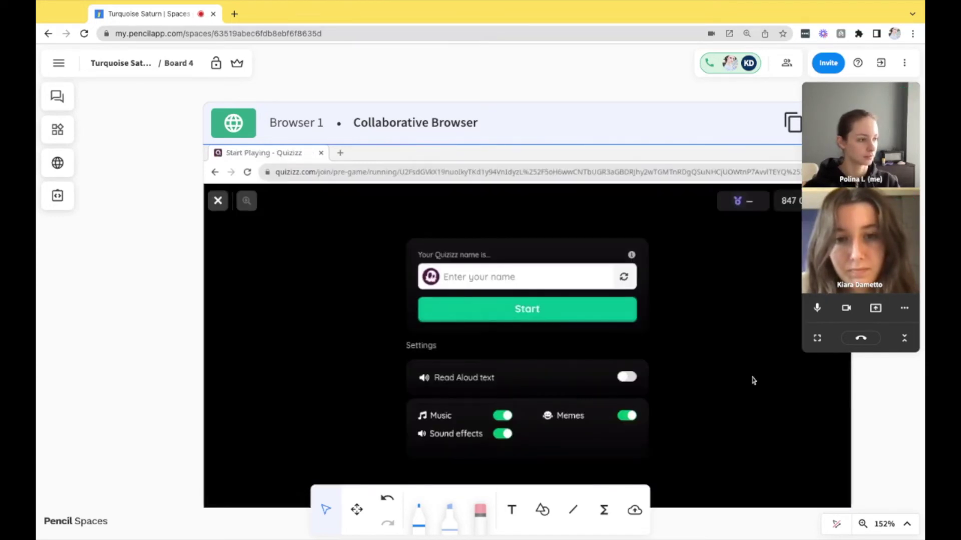
pyautogui.write('polina')
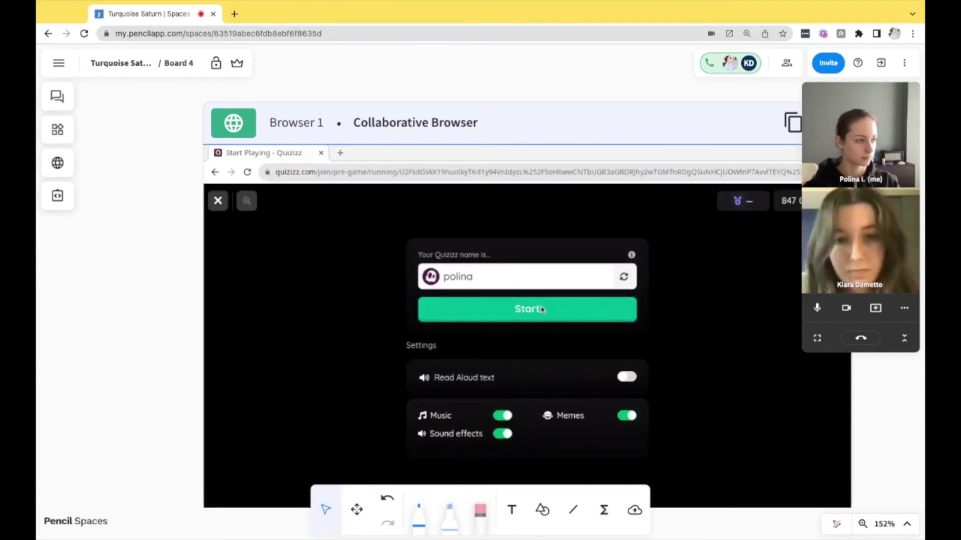
pyautogui.click(542, 310)
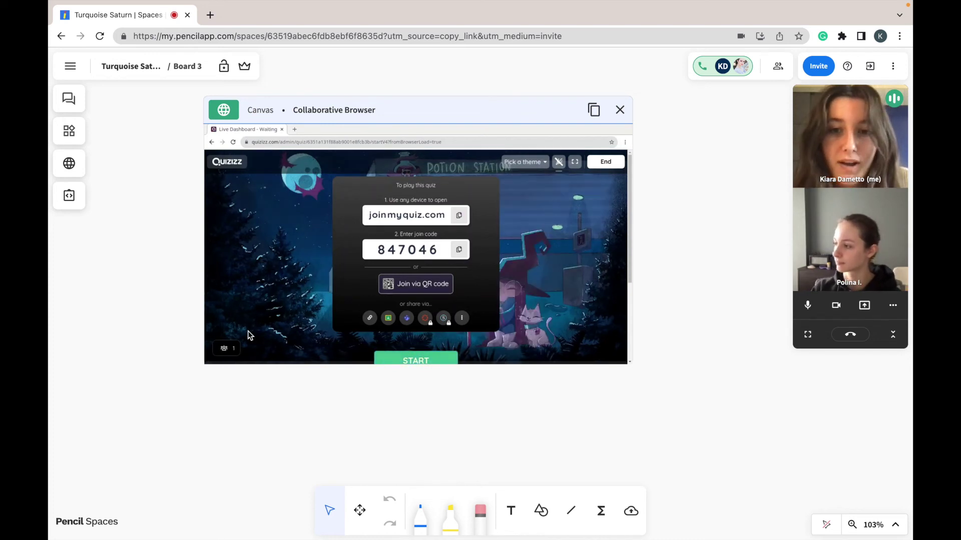
# Start the quiz for the joined student and scroll through the per-question results
pyautogui.click(394, 354)
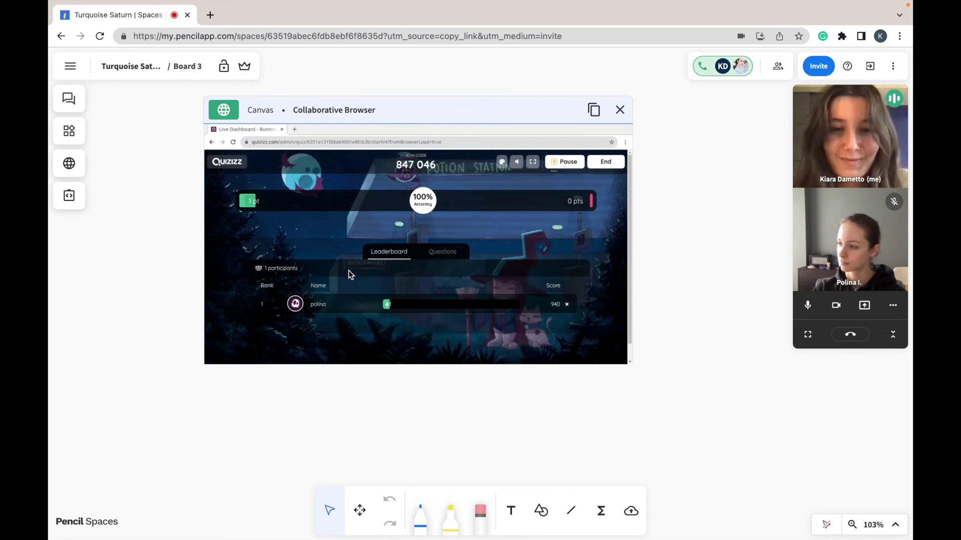
pyautogui.click(463, 252)
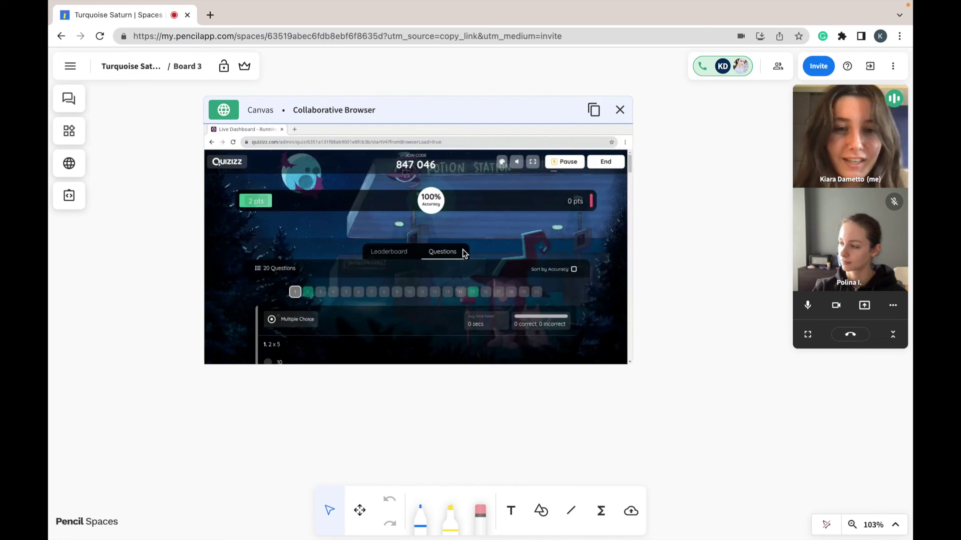
pyautogui.scroll(-3, 410, 324)
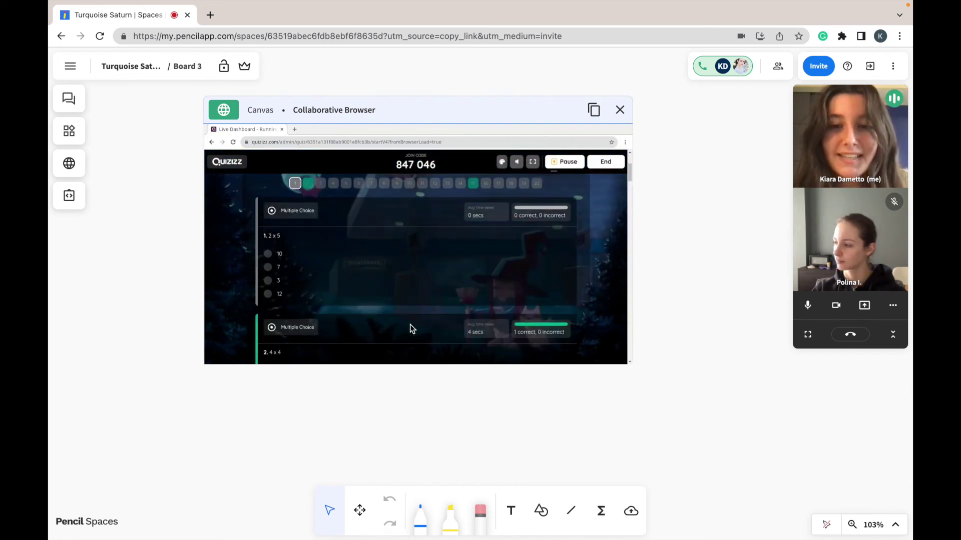
pyautogui.scroll(-2, 409, 324)
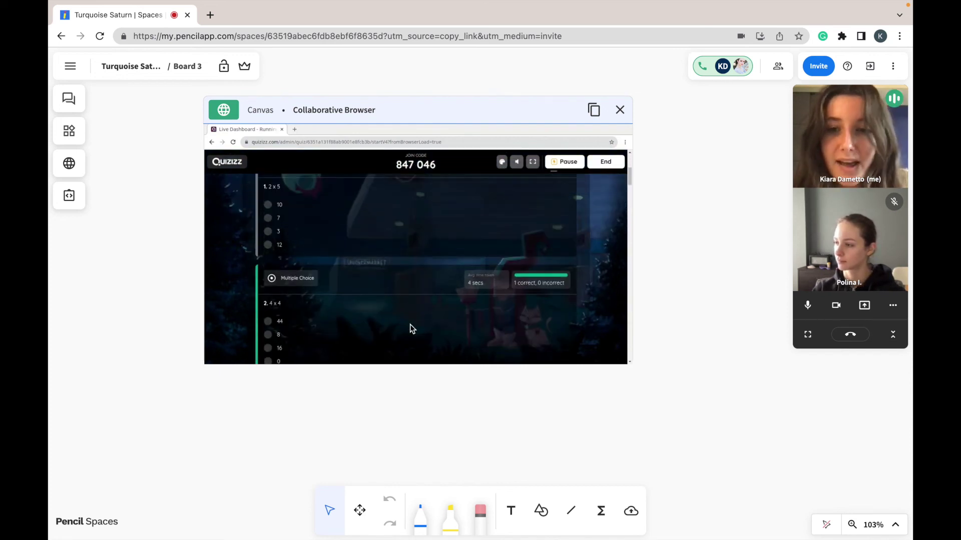
pyautogui.scroll(-2, 410, 324)
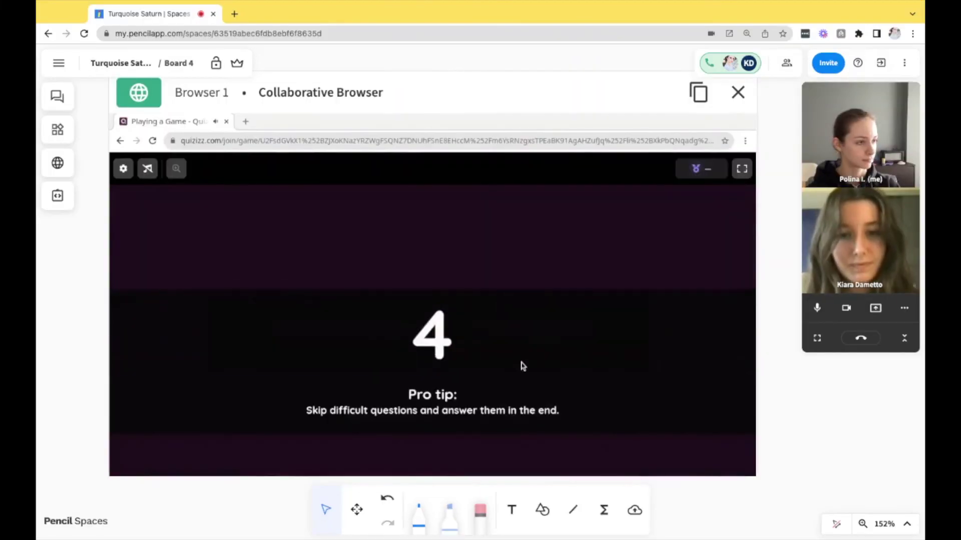
# Mute the student's microphone and answer 16 to the 4 x 4 question
pyautogui.click(818, 308)
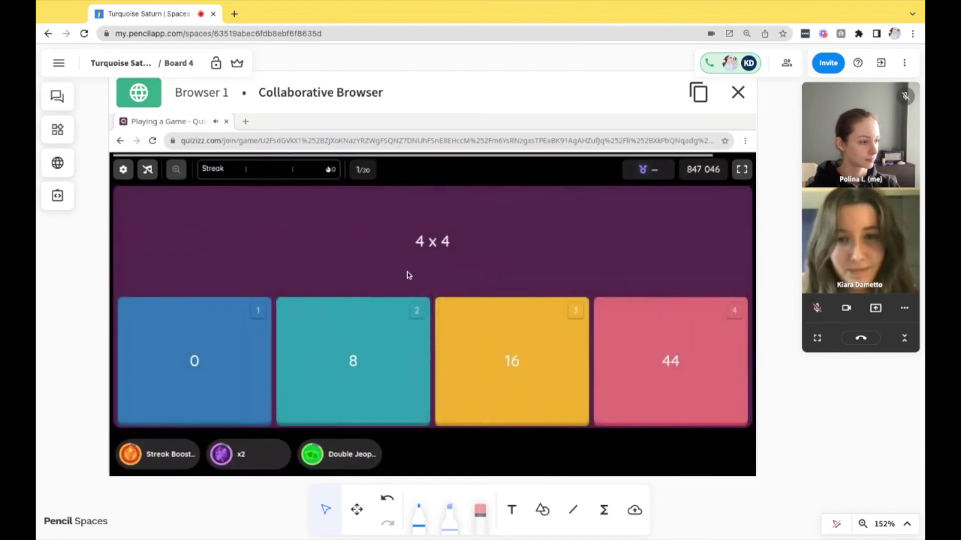
pyautogui.click(510, 363)
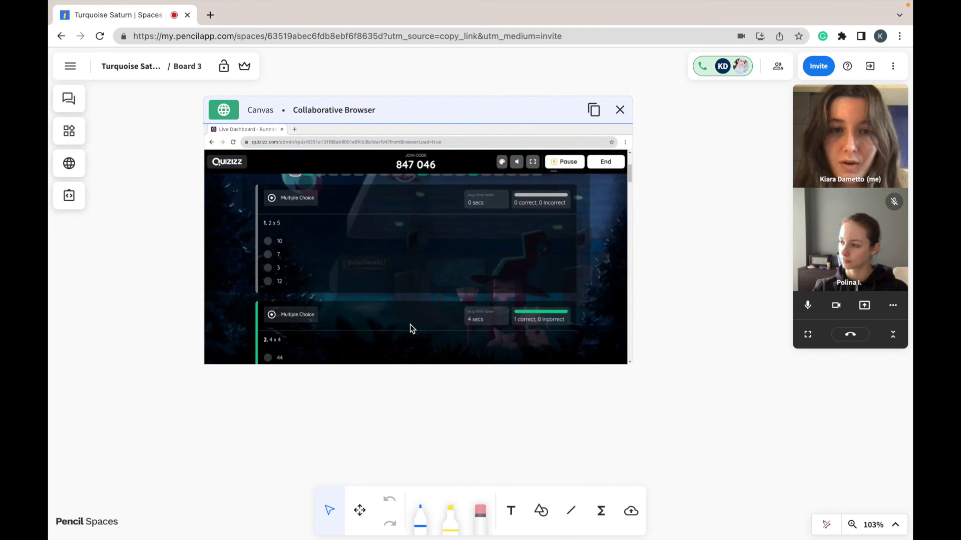
# End the running Multiplication quiz from the Quizizz dashboard and confirm with Yes
pyautogui.scroll(3, 410, 325)
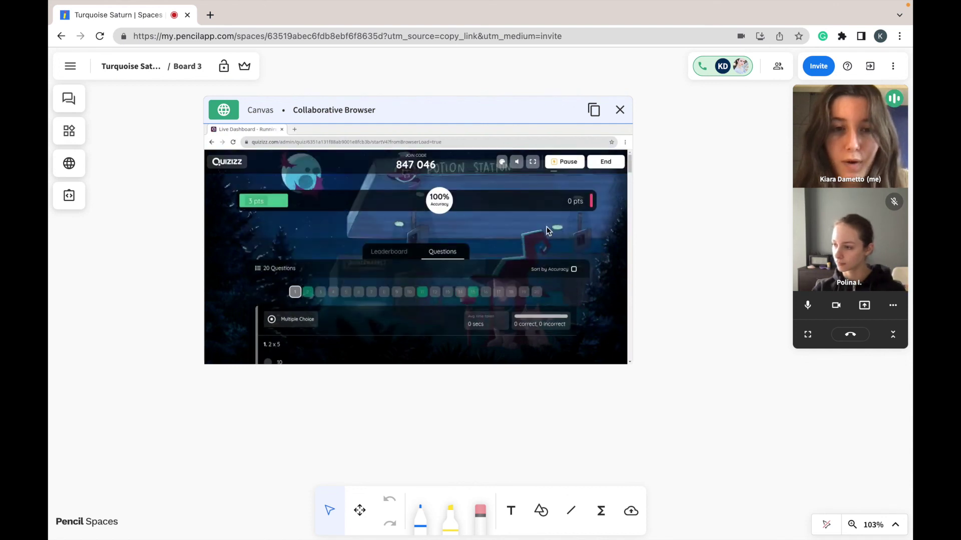
pyautogui.click(611, 165)
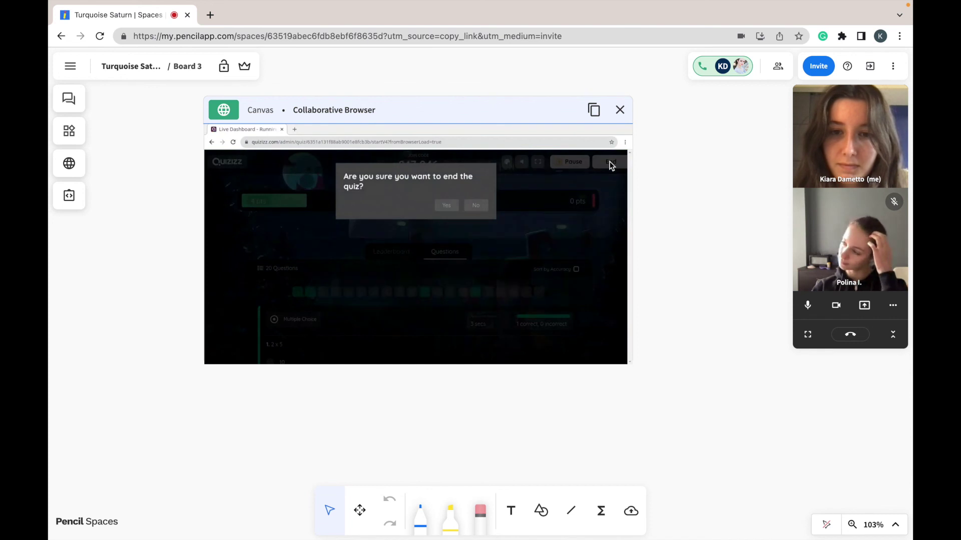
pyautogui.click(446, 206)
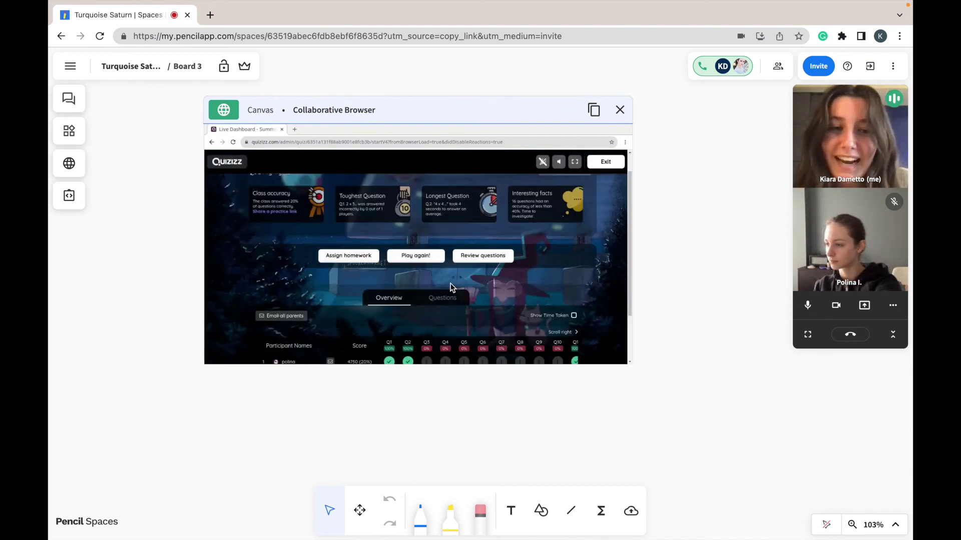
# Scroll the Quizizz report to the participant row showing 4750 (20%) and Q1–Q2 correct
pyautogui.scroll(-1, 451, 284)
pyautogui.scroll(-1, 450, 283)
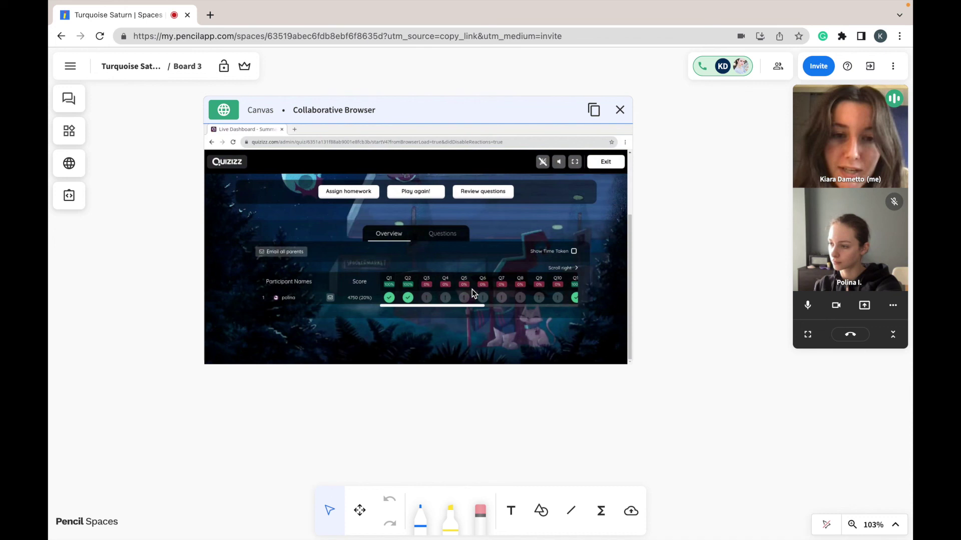
pyautogui.scroll(1, 473, 291)
pyautogui.hscroll(5, 472, 295)
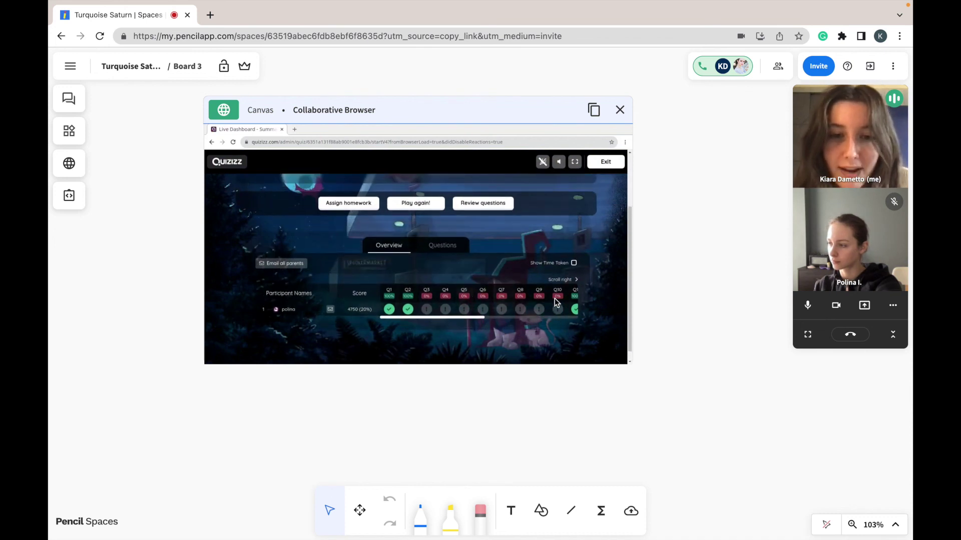